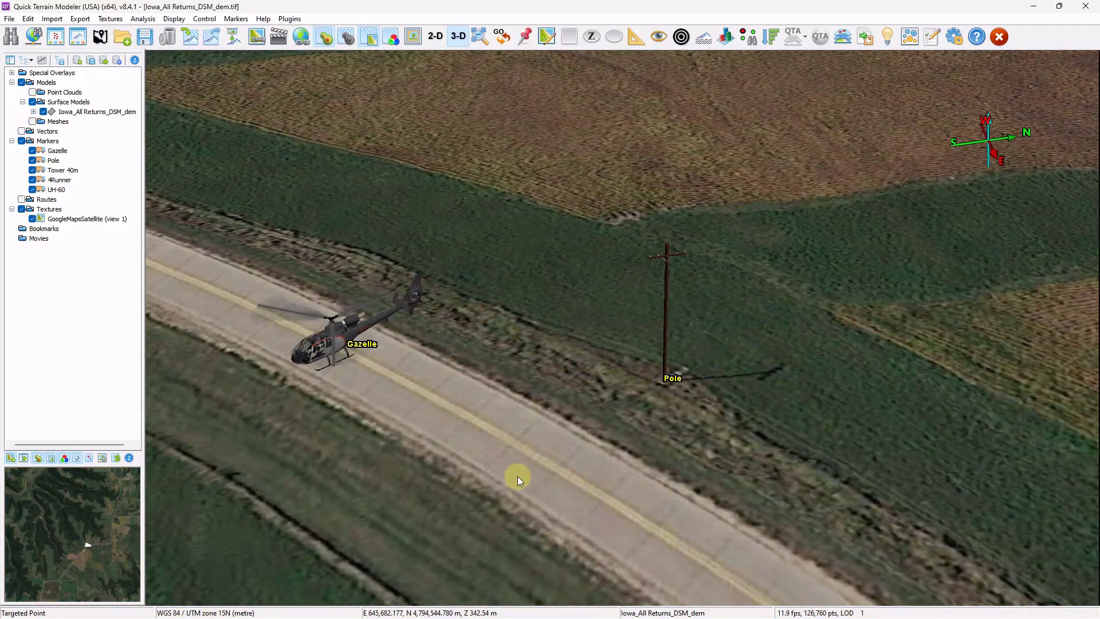
- Orbit, pan and zoom around the Gazelle helicopter and pole meshes along the road
{"action": "left_click_drag", "start_coordinate": [518, 474], "coordinate": [582, 462]}
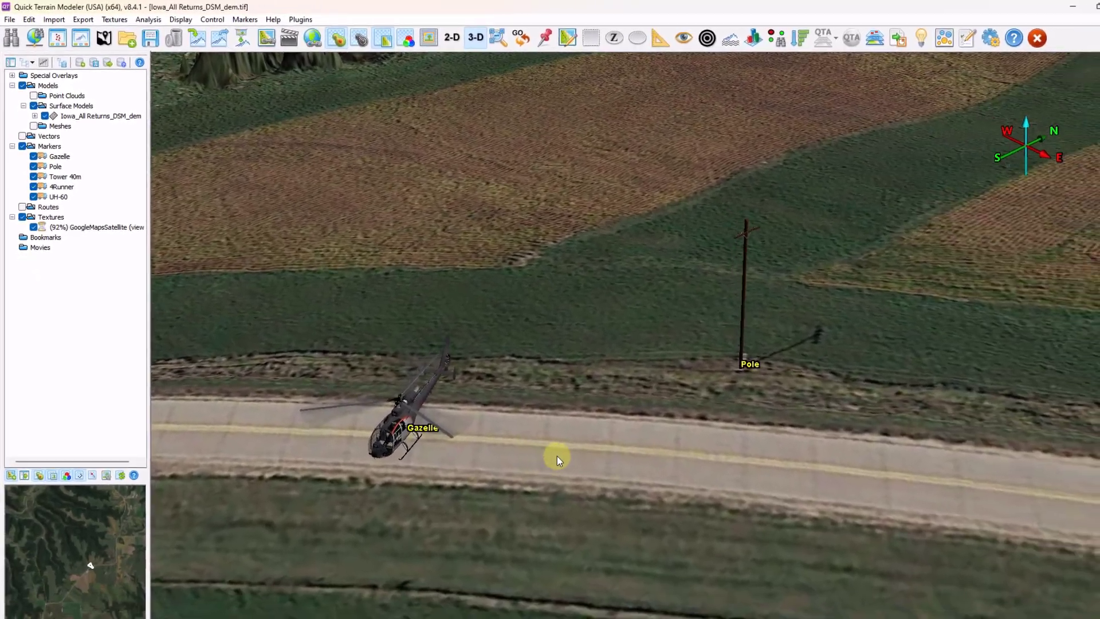
{"action": "left_click_drag", "start_coordinate": [557, 484], "coordinate": [812, 480]}
{"action": "left_click_drag", "start_coordinate": [731, 431], "coordinate": [621, 418]}
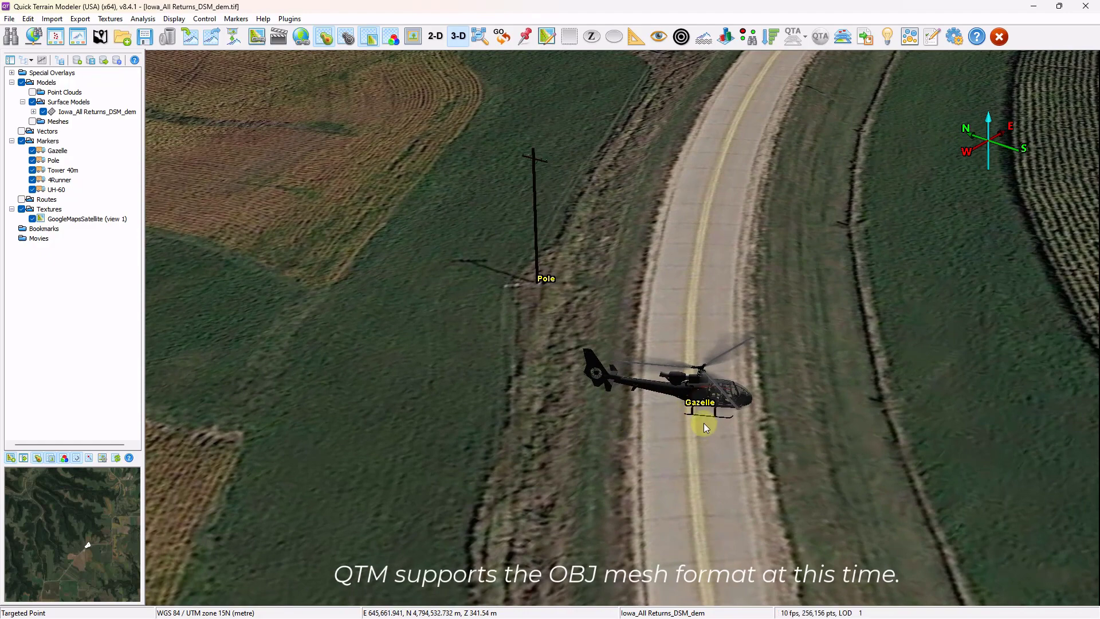
{"action": "scroll", "coordinate": [702, 420], "scroll_direction": "up", "scroll_amount": 3}
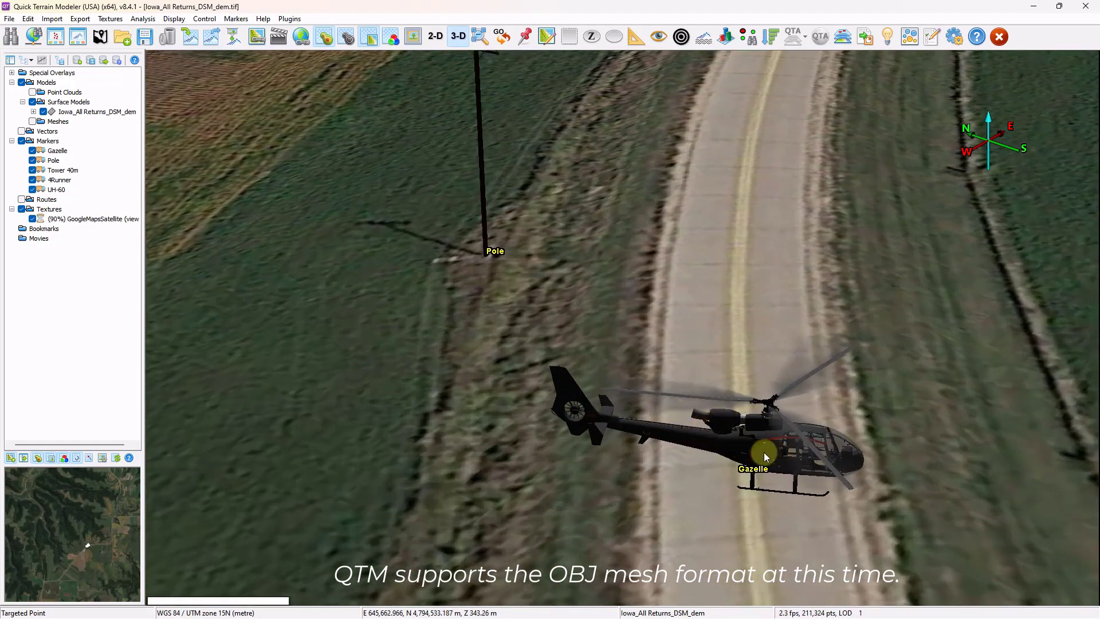
{"action": "left_click_drag", "start_coordinate": [765, 452], "coordinate": [560, 469]}
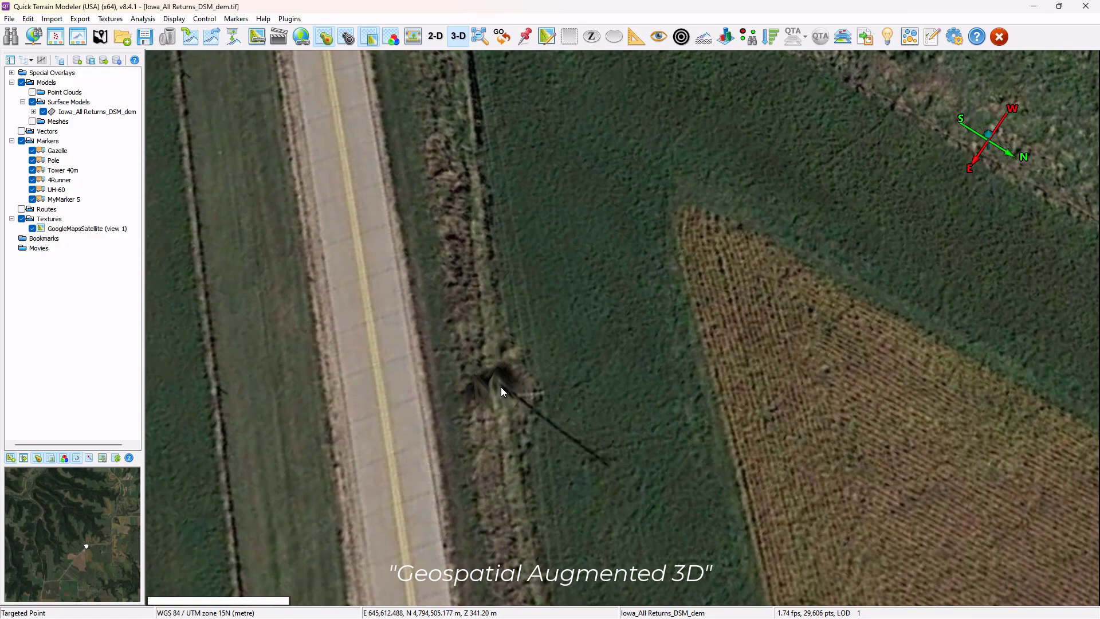
- Outline the dark spike beside the road with a 2D polygon and apply spike smoothing
{"action": "left_click", "coordinate": [548, 37]}
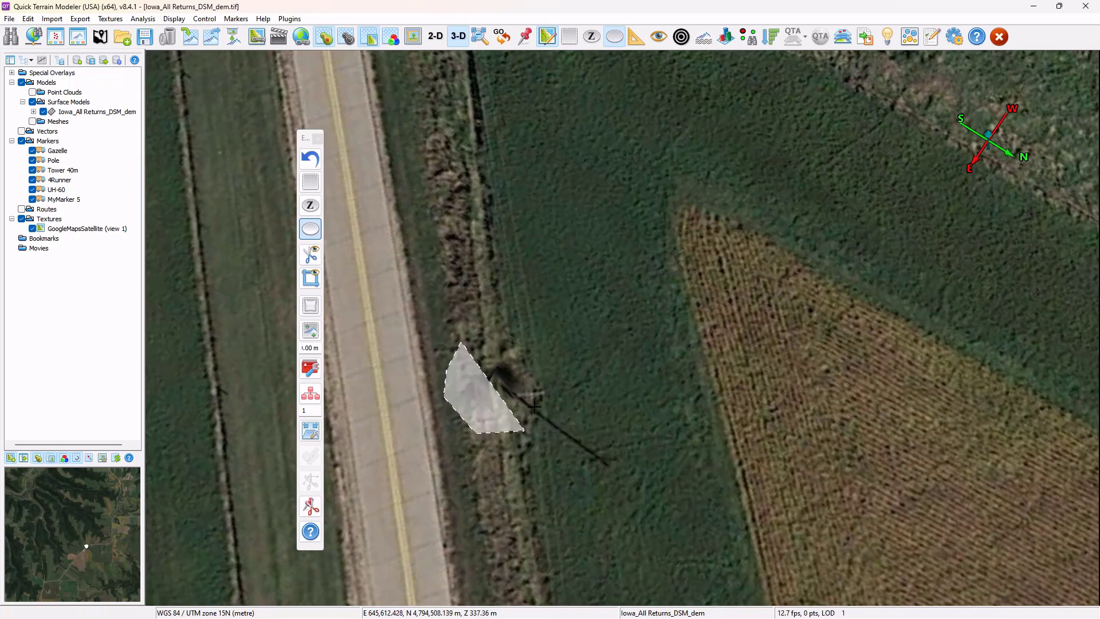
{"action": "left_click", "coordinate": [310, 307]}
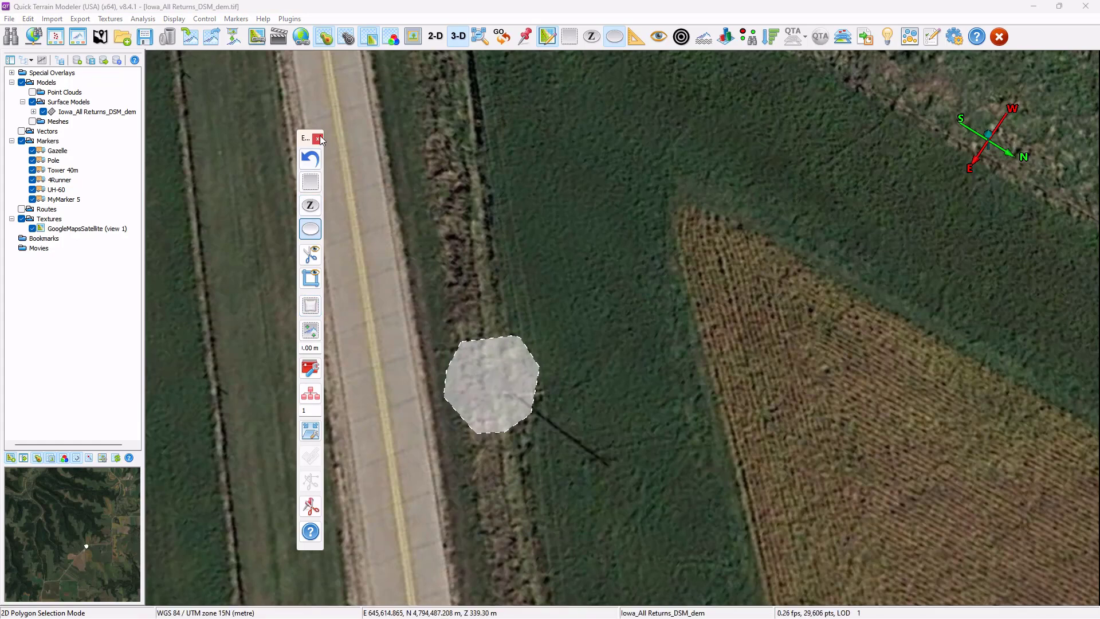
{"action": "left_click", "coordinate": [312, 231]}
{"action": "left_click", "coordinate": [317, 139]}
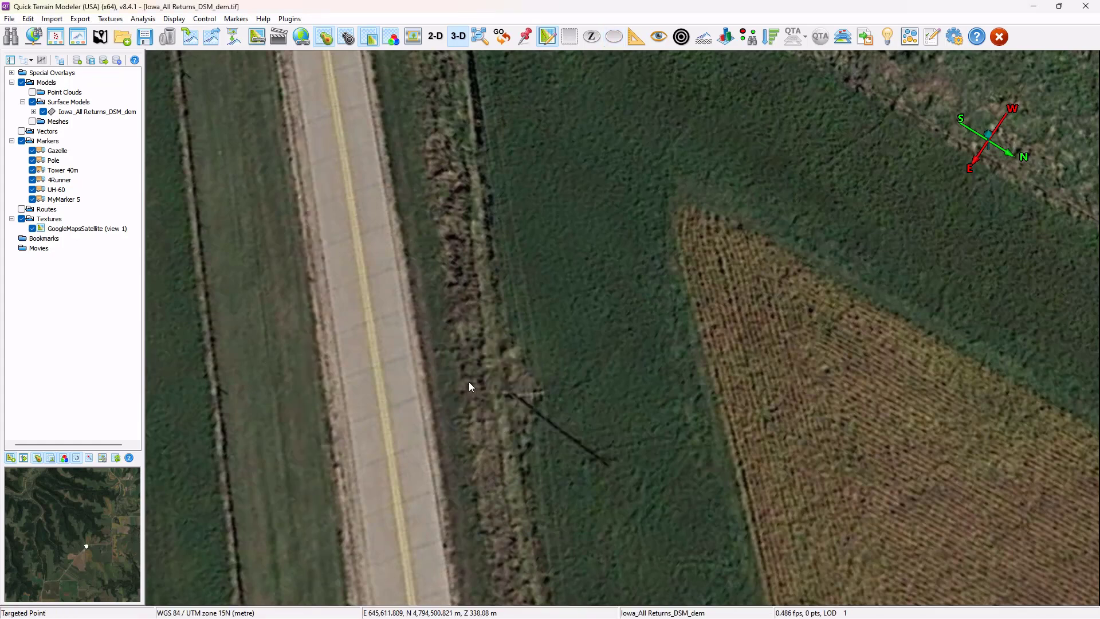
- Add Telephone_Pole_12.obj as marker MyMarker 6, then orbit to check it stands upright
{"action": "left_click", "coordinate": [511, 394]}
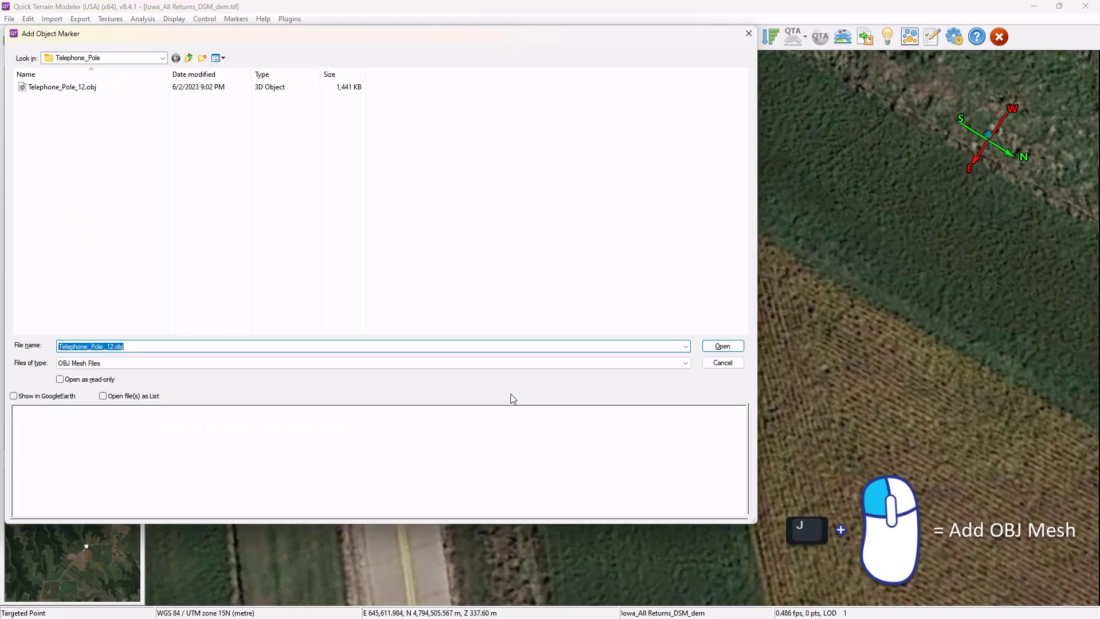
{"action": "double_click", "coordinate": [61, 88]}
{"action": "left_click_drag", "start_coordinate": [448, 418], "coordinate": [591, 367]}
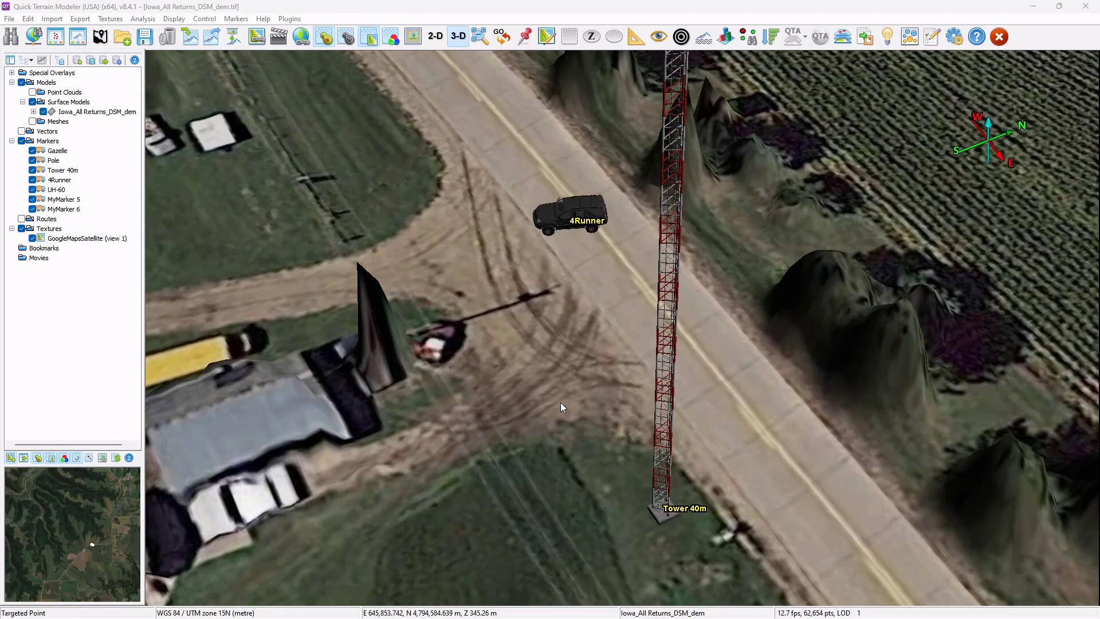
{"action": "left_click_drag", "start_coordinate": [561, 402], "coordinate": [710, 409]}
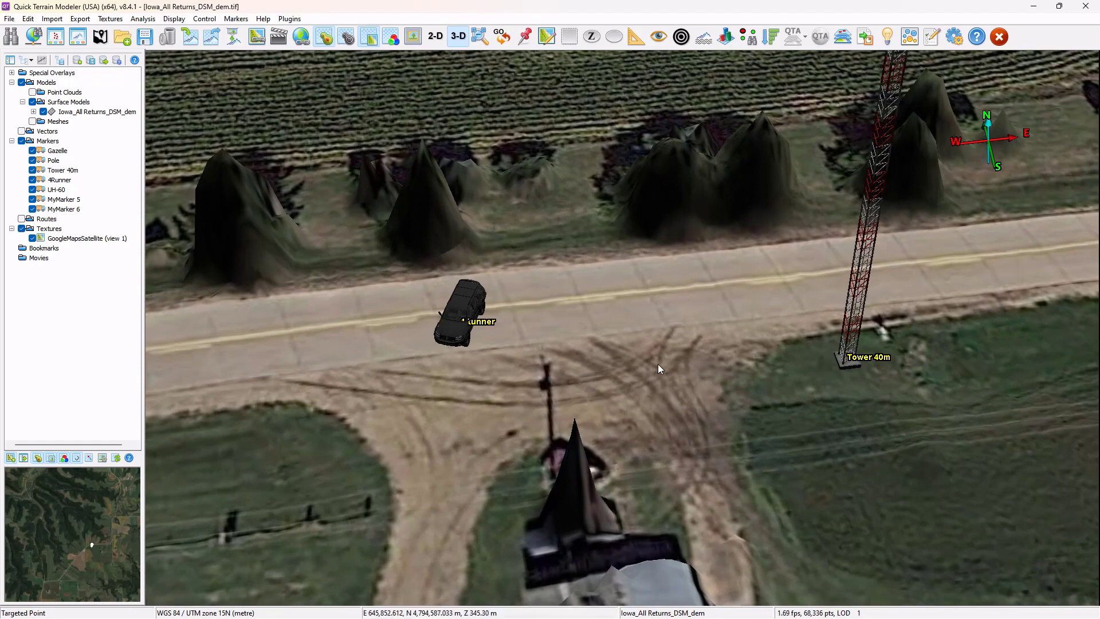
{"action": "left_click_drag", "start_coordinate": [607, 351], "coordinate": [686, 359]}
{"action": "scroll", "coordinate": [538, 391], "scroll_direction": "up", "scroll_amount": 5}
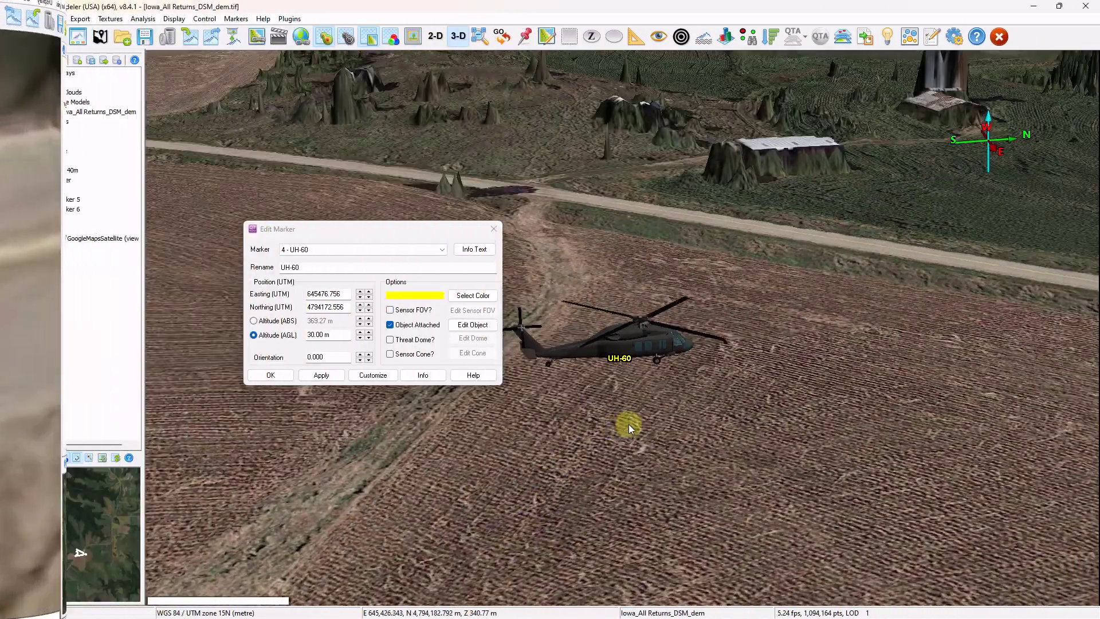
- Orbit behind the UH-60 helicopter and tilt the view up toward the horizon
{"action": "left_click_drag", "start_coordinate": [628, 425], "coordinate": [888, 556]}
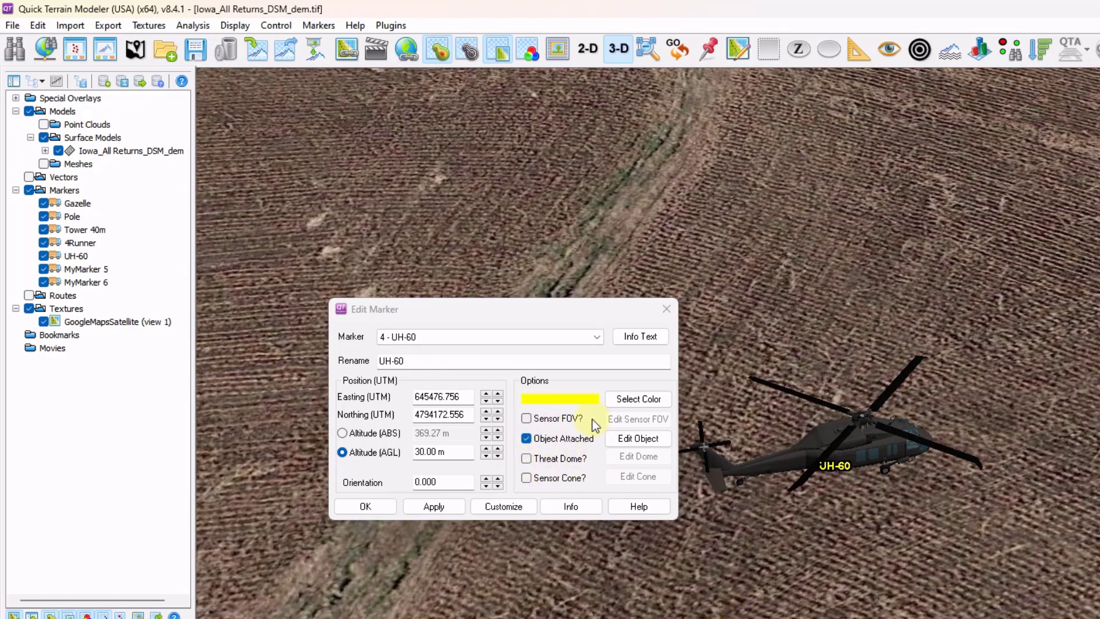
{"action": "left_click_drag", "start_coordinate": [805, 540], "coordinate": [813, 504]}
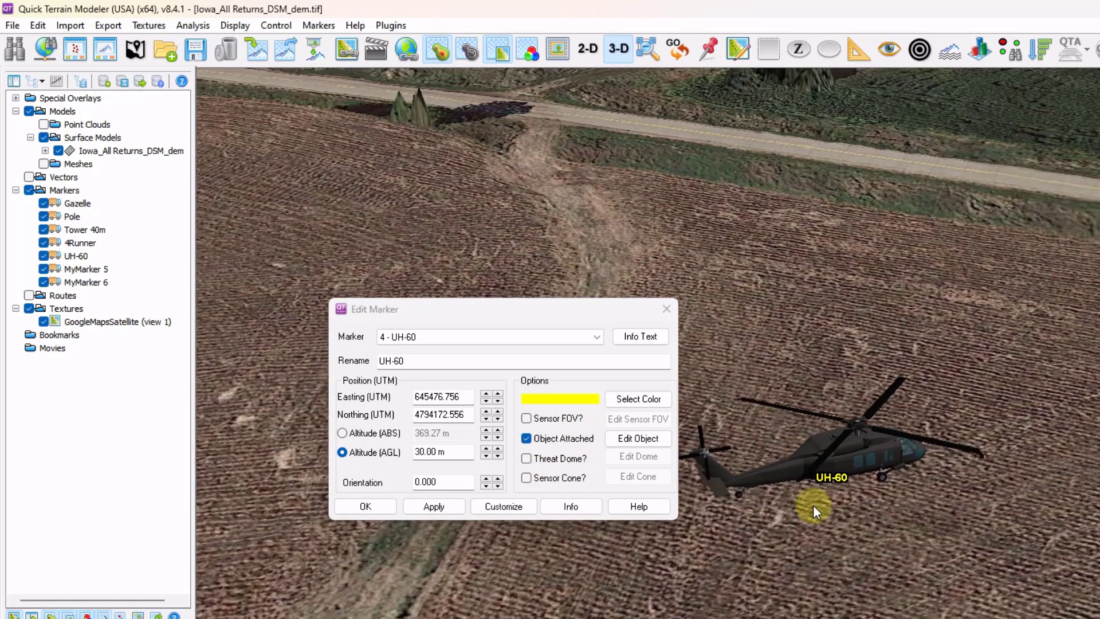
{"action": "left_click_drag", "start_coordinate": [820, 458], "coordinate": [636, 462]}
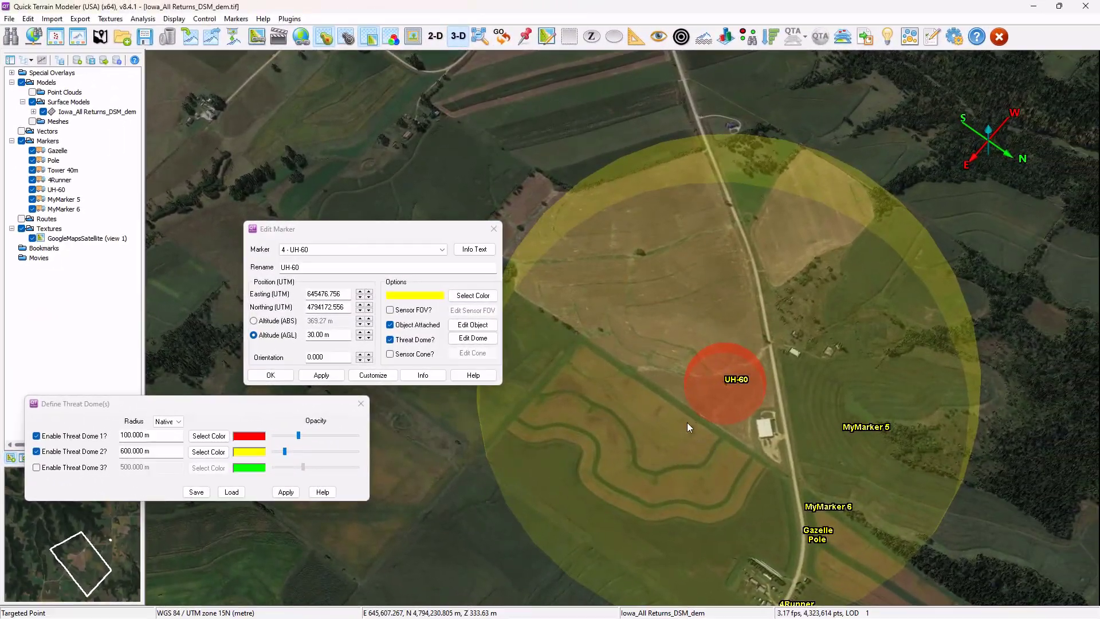
- Drag the UH-60 marker and its domes to Easting 645711.241, Northing 4793998.575
{"action": "mouse_move", "coordinate": [687, 421]}
{"action": "left_mouse_down"}
{"action": "mouse_move", "coordinate": [631, 363]}
{"action": "mouse_move", "coordinate": [641, 394]}
{"action": "left_mouse_up"}
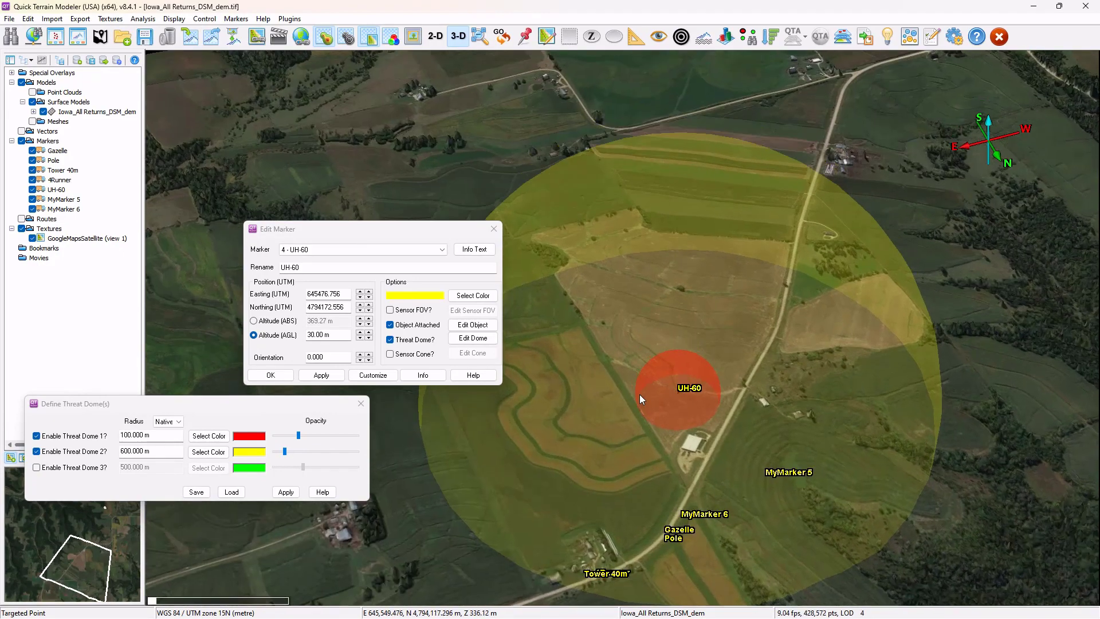
{"action": "scroll", "coordinate": [601, 385], "scroll_direction": "up", "scroll_amount": 2}
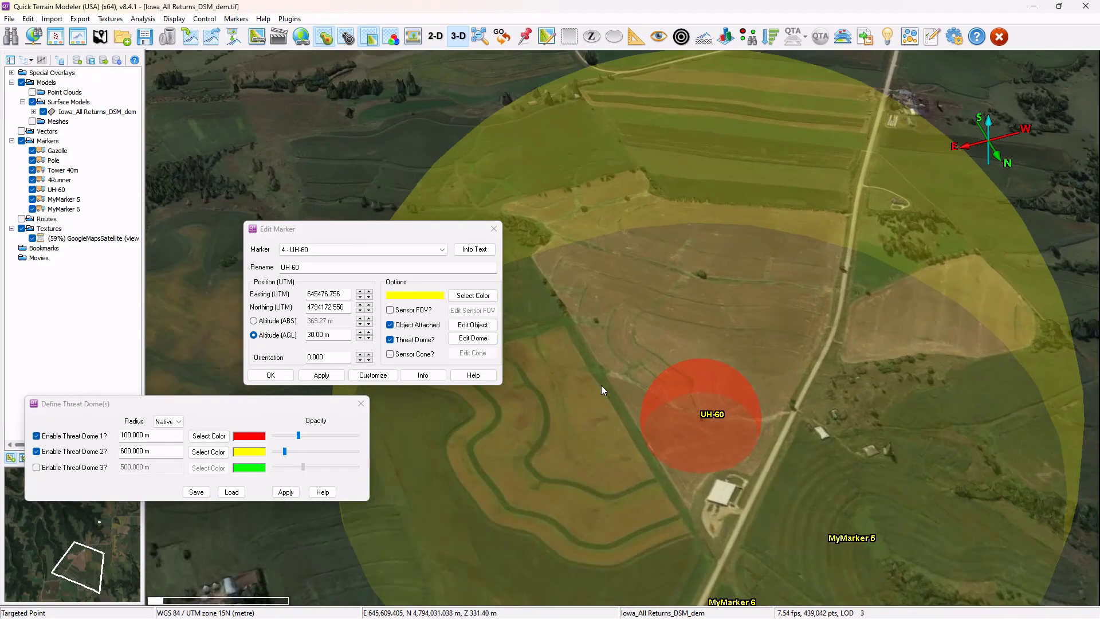
{"action": "left_click_drag", "start_coordinate": [696, 431], "coordinate": [651, 386]}
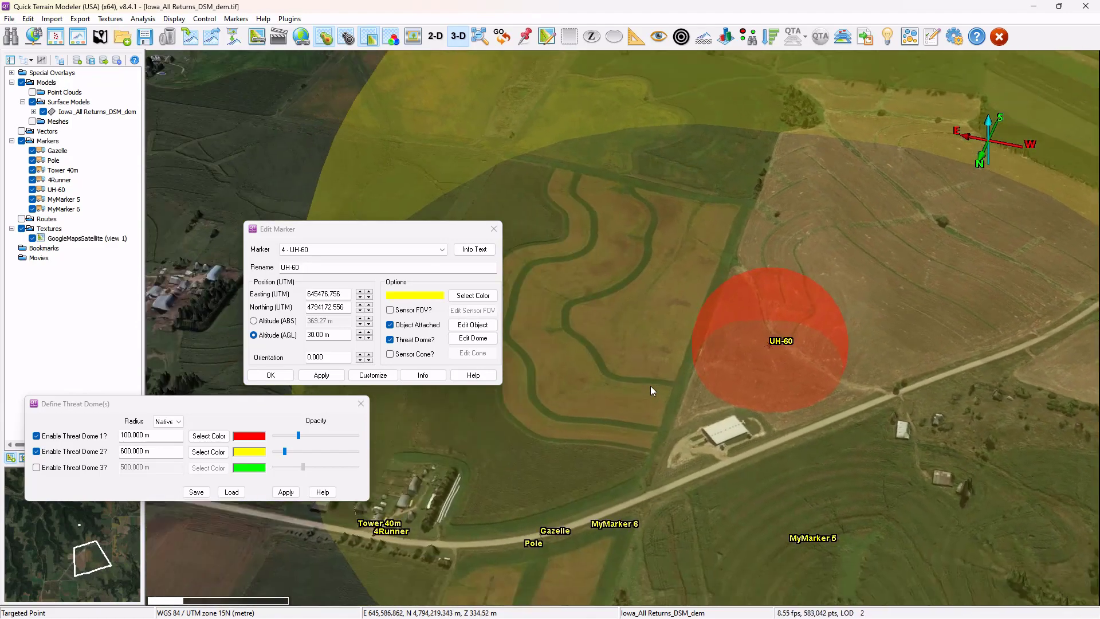
{"action": "mouse_move", "coordinate": [759, 360]}
{"action": "left_mouse_down"}
{"action": "mouse_move", "coordinate": [712, 401]}
{"action": "mouse_move", "coordinate": [735, 397]}
{"action": "mouse_move", "coordinate": [669, 243]}
{"action": "left_mouse_up"}
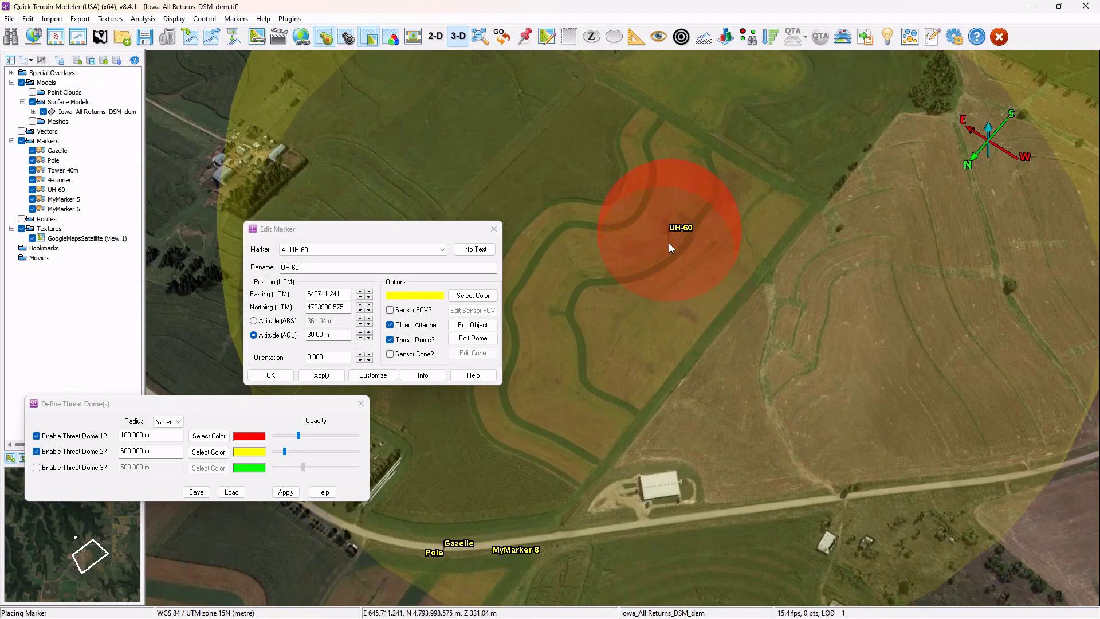
{"action": "scroll", "coordinate": [670, 255], "scroll_direction": "down", "scroll_amount": 3}
{"action": "scroll", "coordinate": [665, 327], "scroll_direction": "down", "scroll_amount": 3}
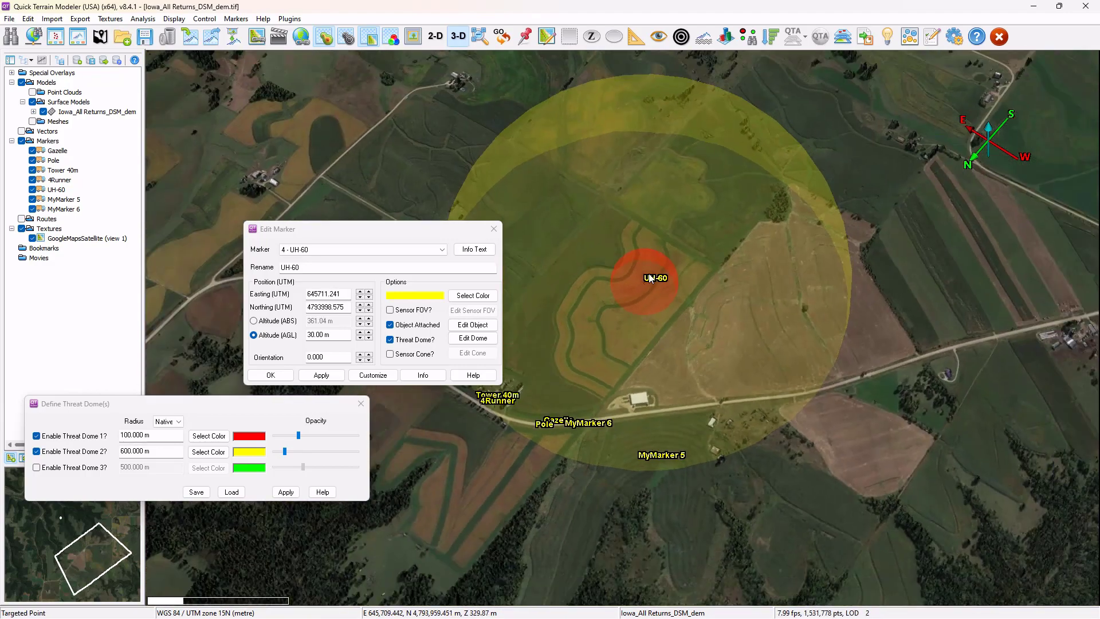
{"action": "mouse_move", "coordinate": [645, 281]}
{"action": "left_mouse_down"}
{"action": "mouse_move", "coordinate": [695, 233]}
{"action": "mouse_move", "coordinate": [789, 223]}
{"action": "mouse_move", "coordinate": [840, 238]}
{"action": "mouse_move", "coordinate": [844, 270]}
{"action": "left_mouse_up"}
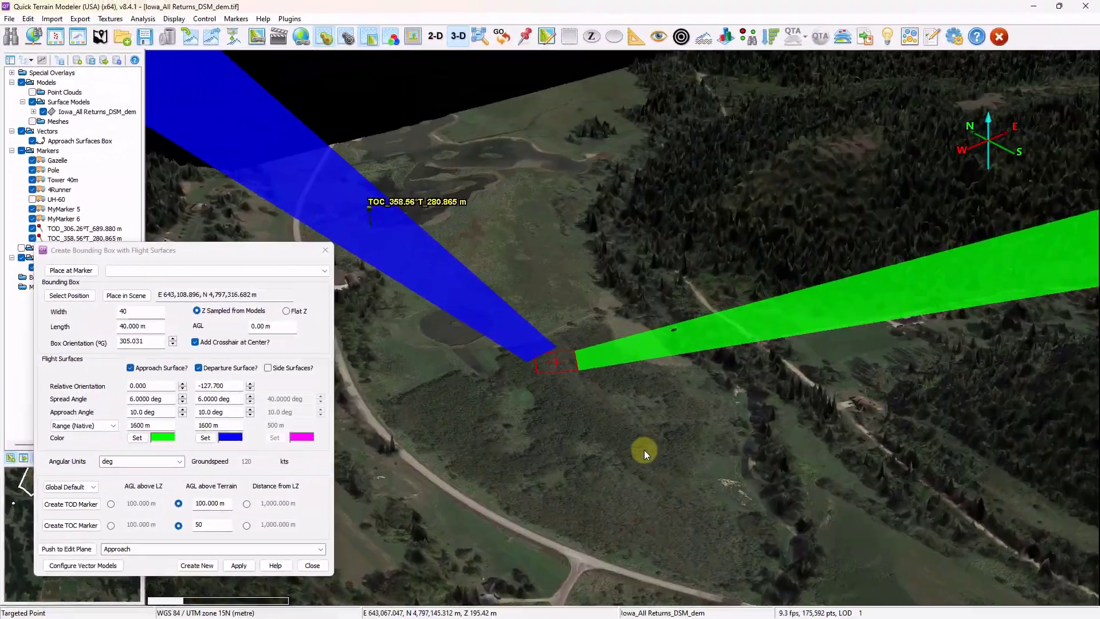
{"action": "scroll", "coordinate": [603, 442], "scroll_direction": "up", "scroll_amount": 5}
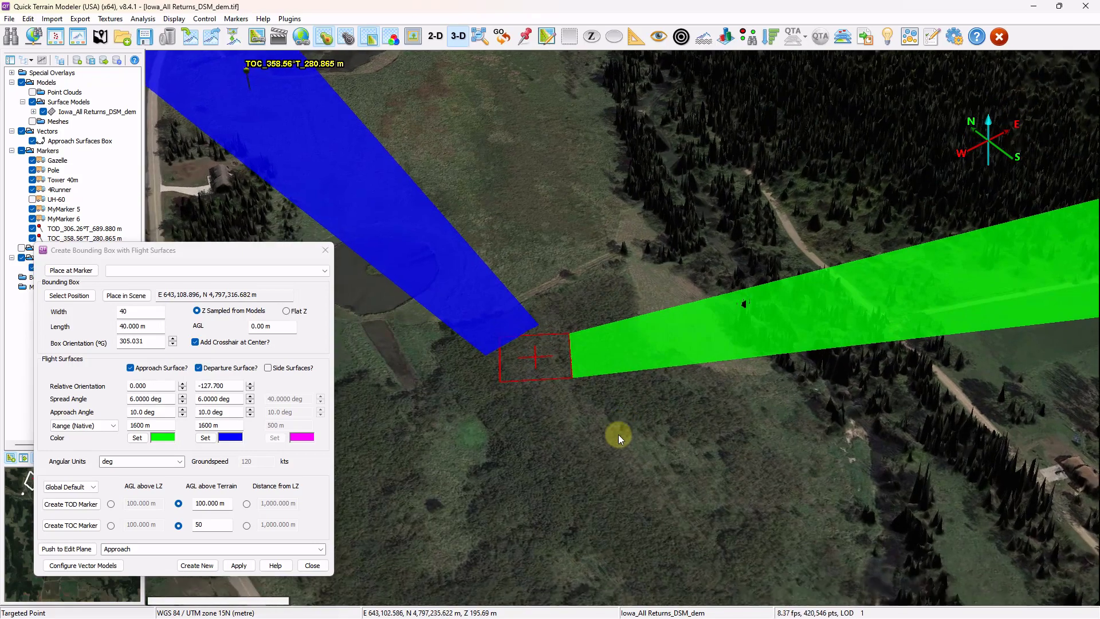
{"action": "left_click_drag", "start_coordinate": [618, 434], "coordinate": [538, 420]}
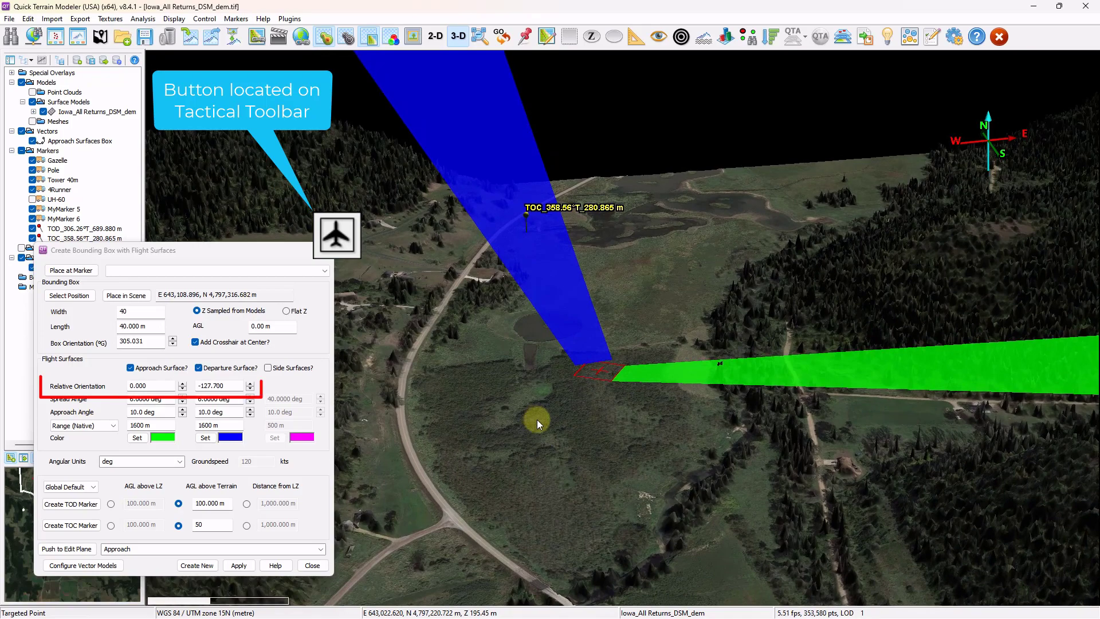
{"action": "left_click_drag", "start_coordinate": [499, 365], "coordinate": [623, 397]}
{"action": "scroll", "coordinate": [622, 394], "scroll_direction": "down", "scroll_amount": 5}
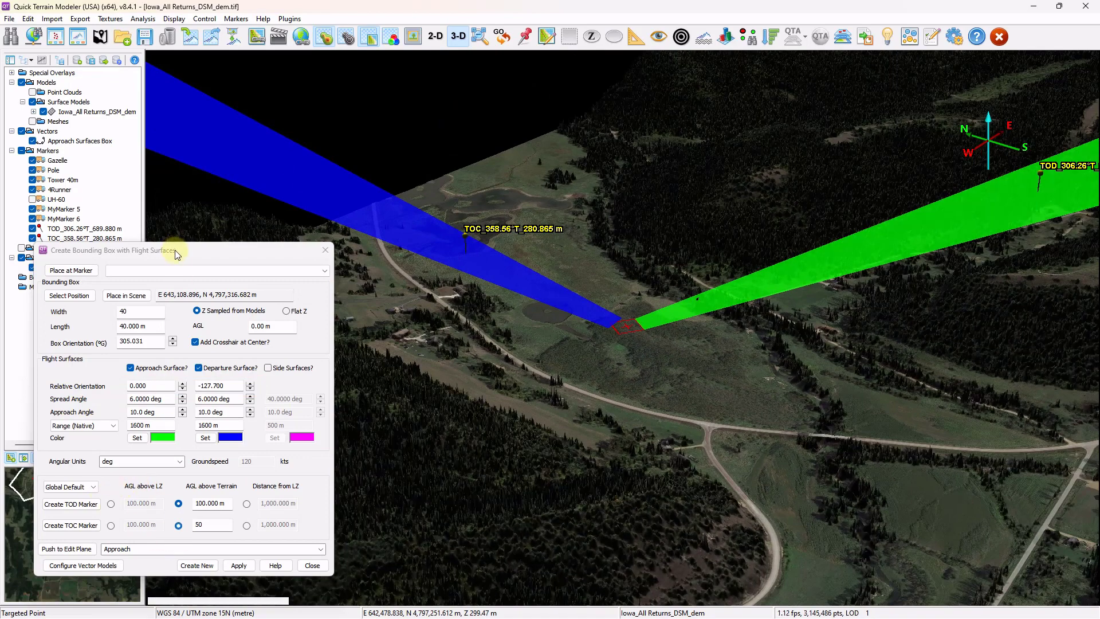
{"action": "left_click_drag", "start_coordinate": [174, 251], "coordinate": [168, 189]}
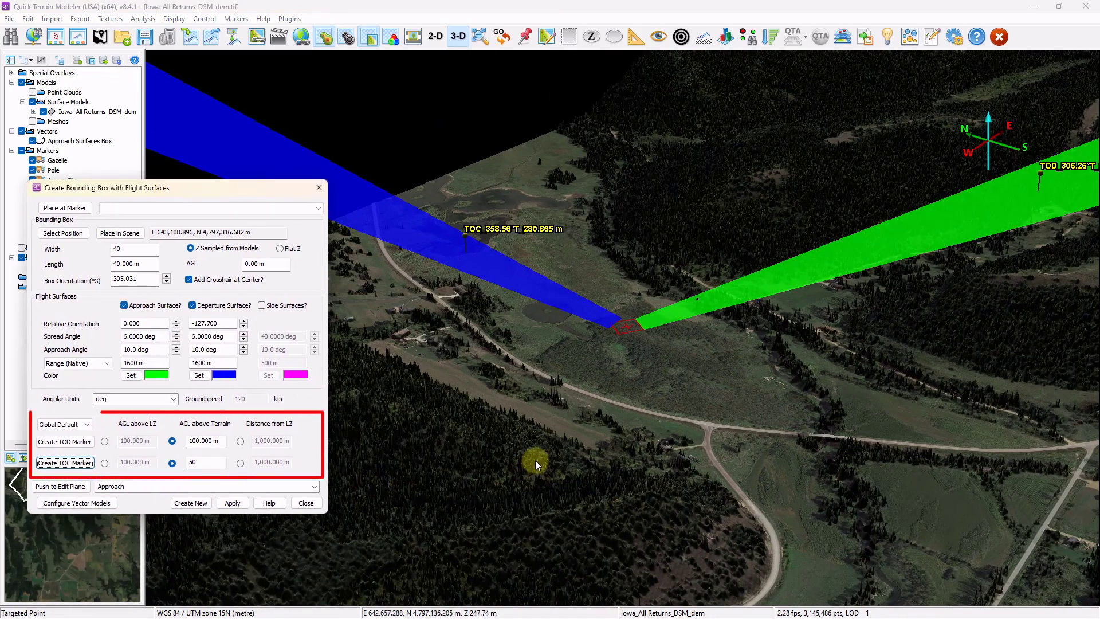
{"action": "left_click", "coordinate": [659, 427]}
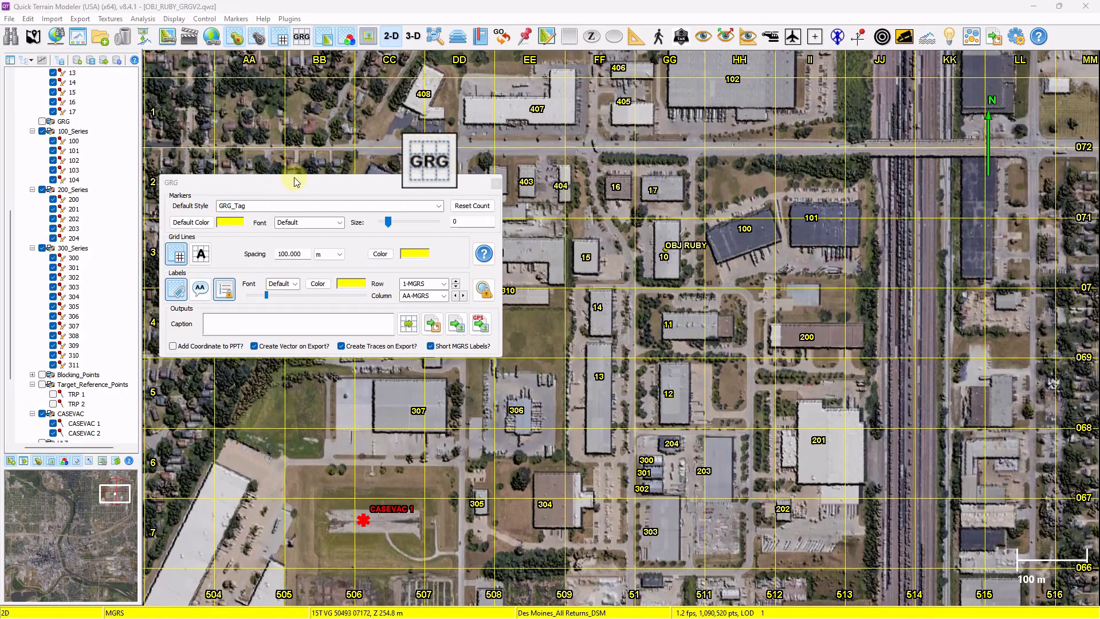
- Bring the GRG settings window to the front over the gridded city imagery
{"action": "left_click", "coordinate": [293, 177]}
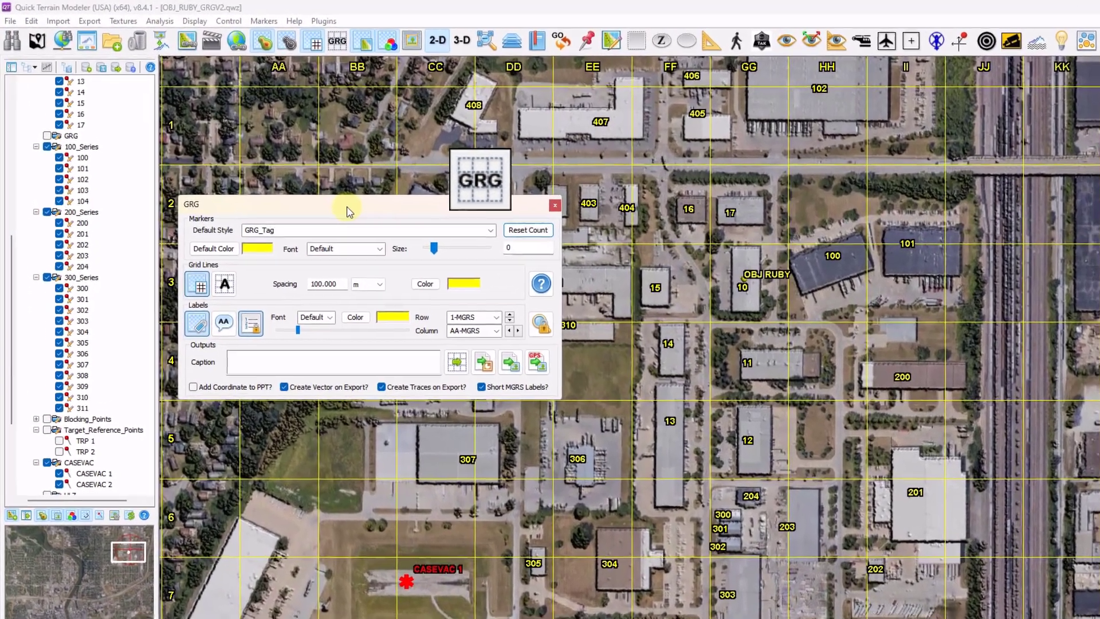